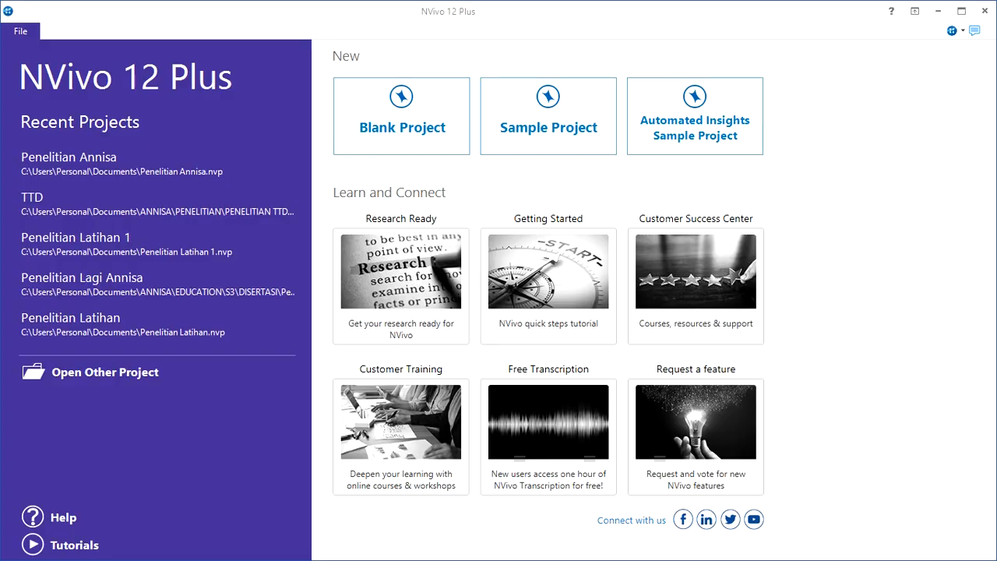
Create a blank project titled "Penelitian" followed by the researcher's first name, keeping the default file location in Documents.
left_click(415, 143)
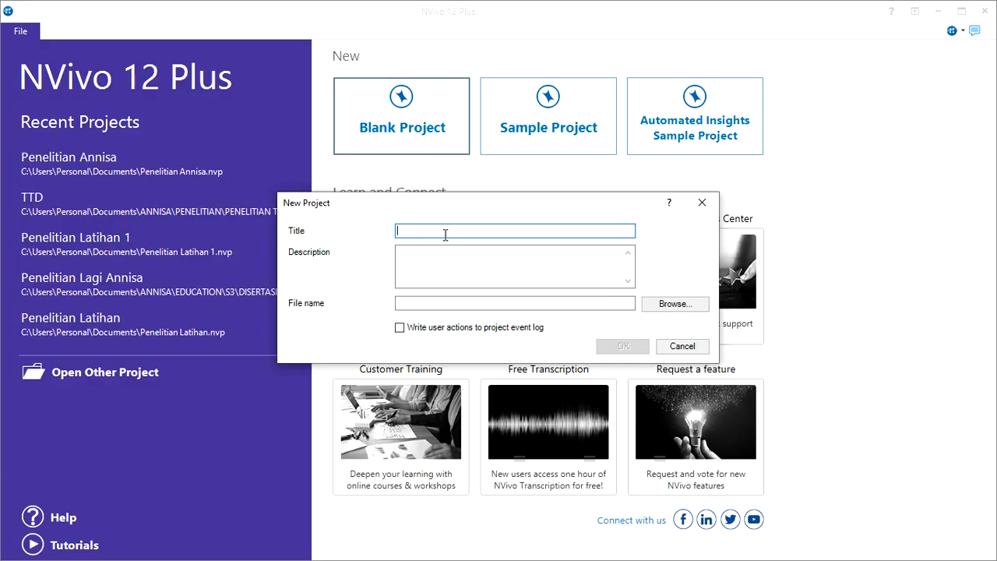
type("Pen")
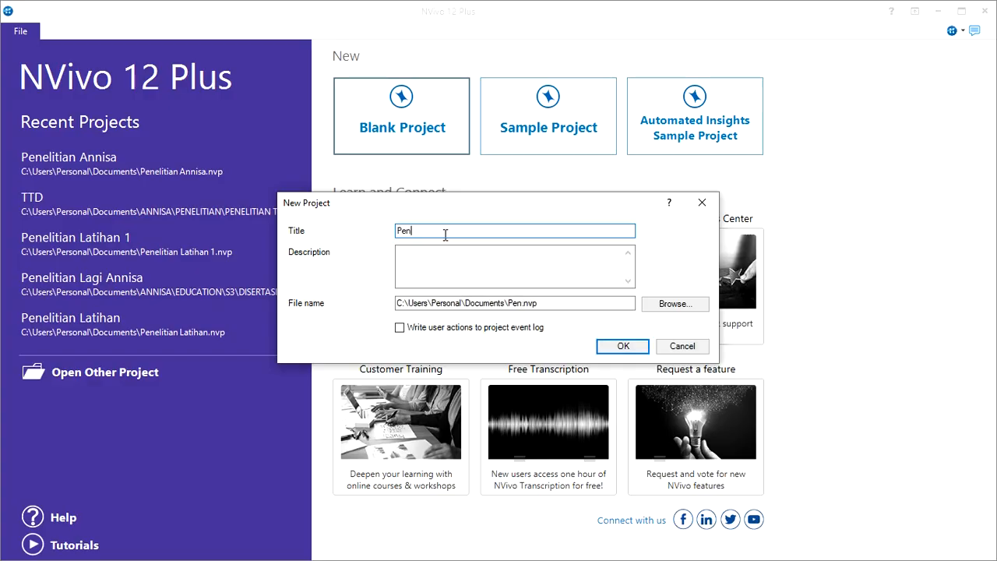
type("elitian Annisa")
left_click(510, 273)
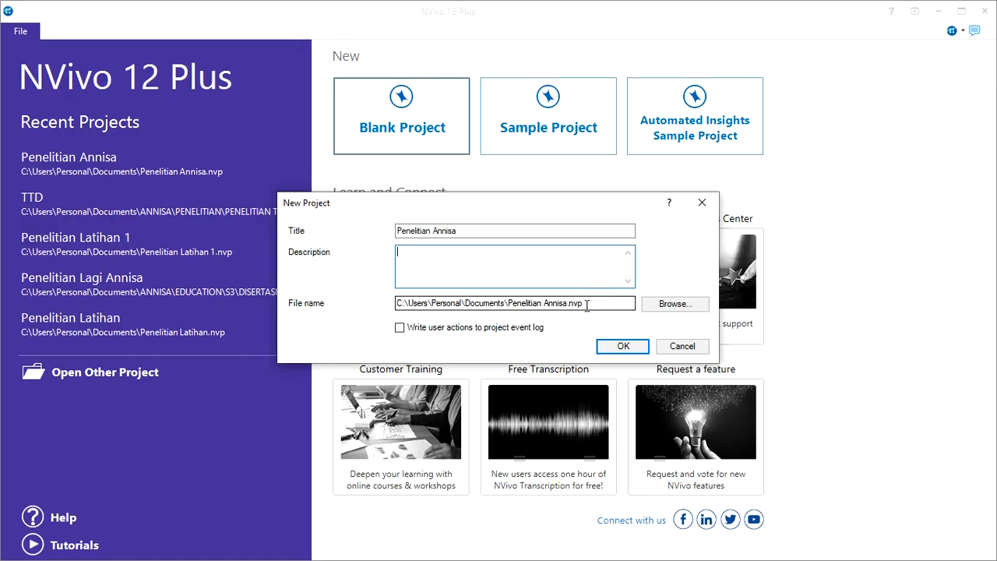
left_click_drag(398, 306, 605, 311)
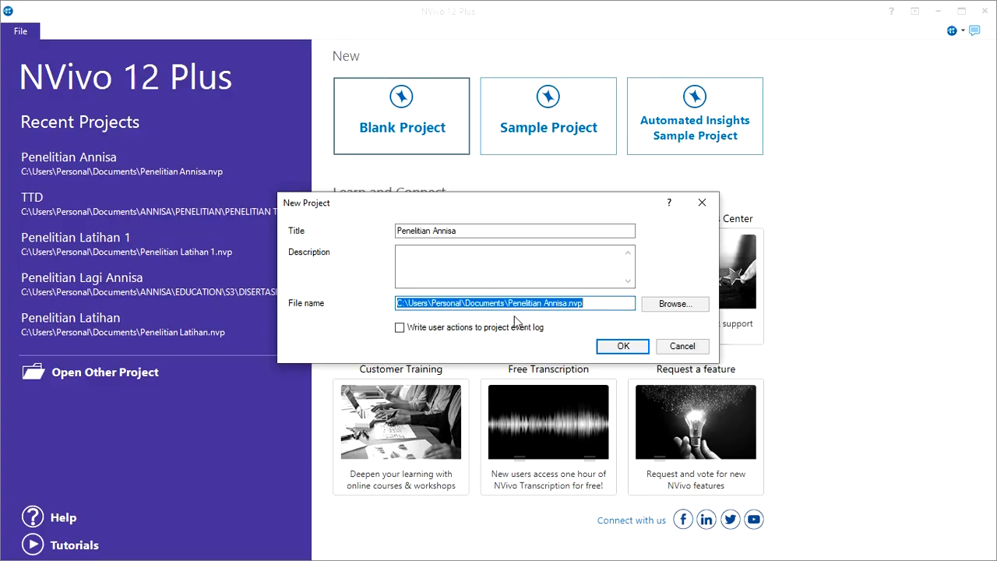
left_click(586, 304)
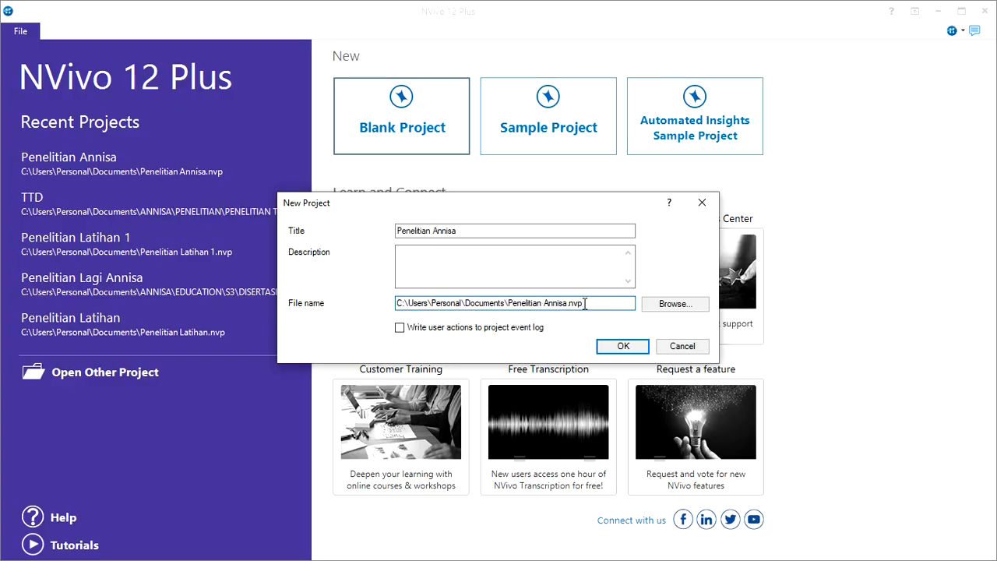
left_click(663, 310)
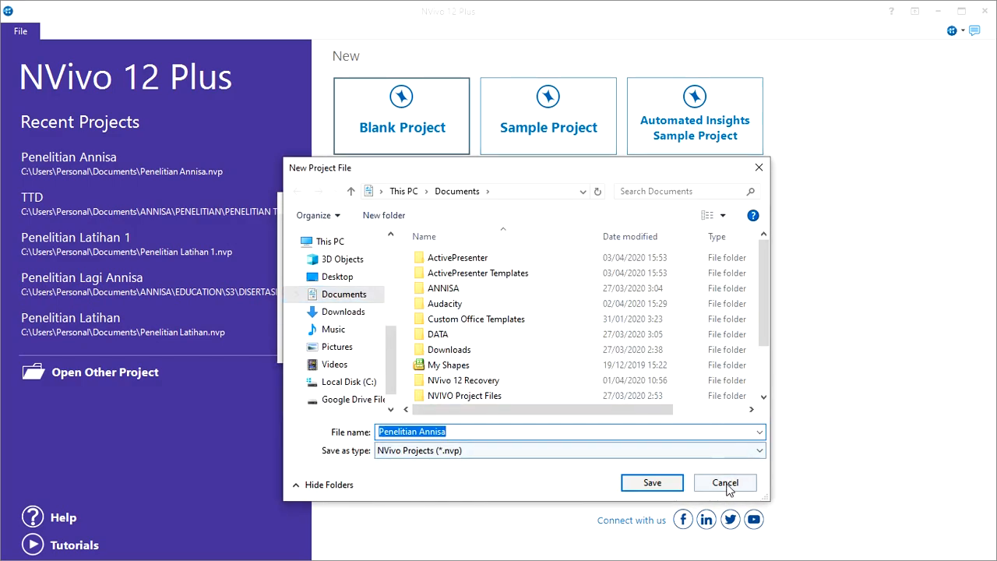
left_click(725, 483)
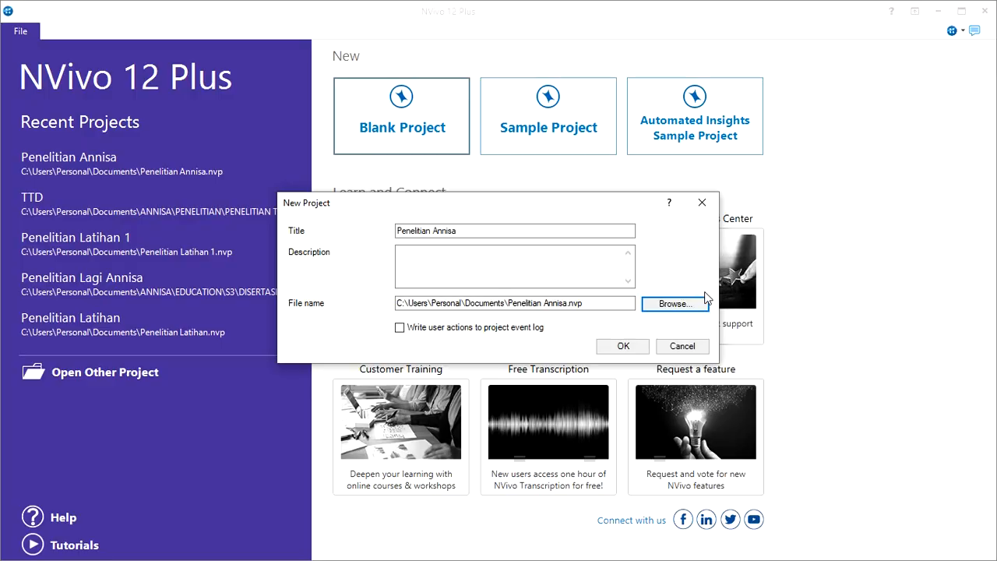
left_click(612, 352)
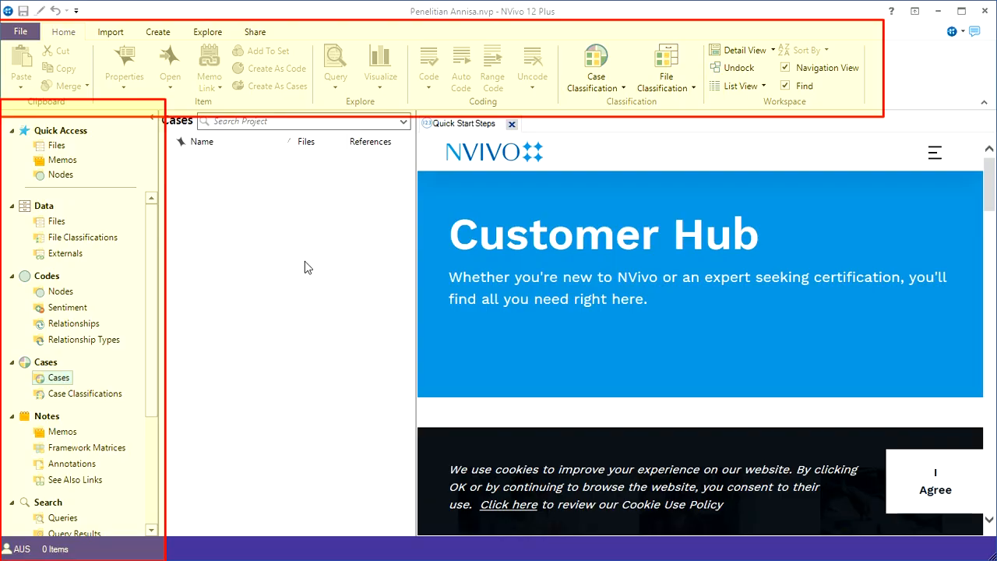
Import the 20 Apr 17 BAMUSTANI observation document from the 20 April Diskusi dan Munas BAMUSTANI folder, accepting its default properties.
left_click(115, 33)
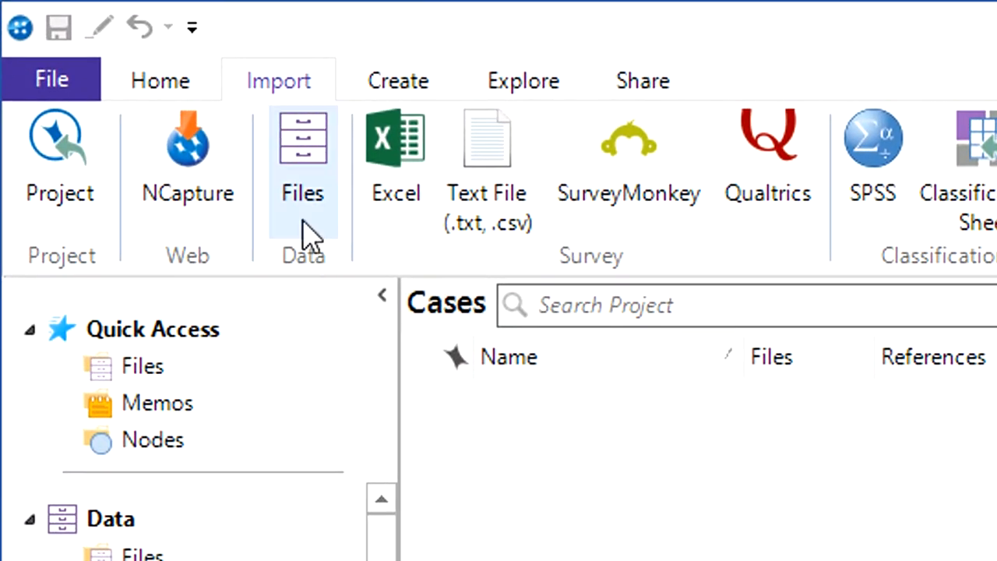
left_click(303, 220)
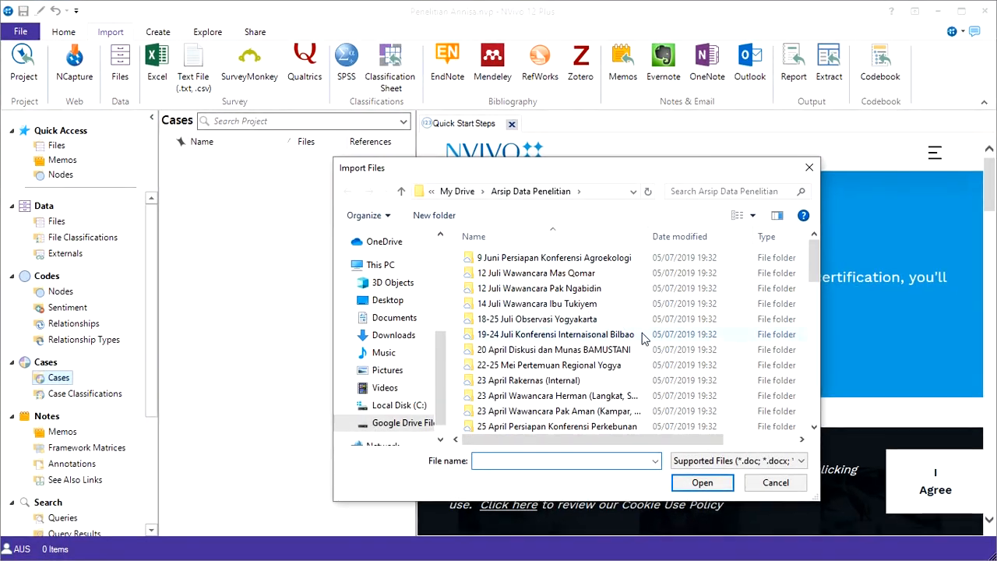
left_click(596, 334)
scroll(596, 333, "down", 1)
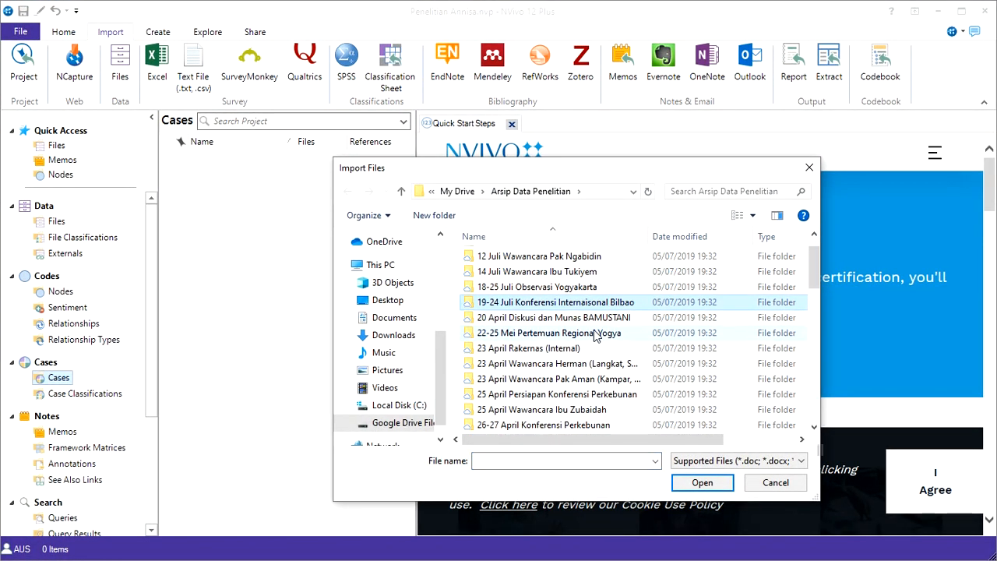
left_click(724, 463)
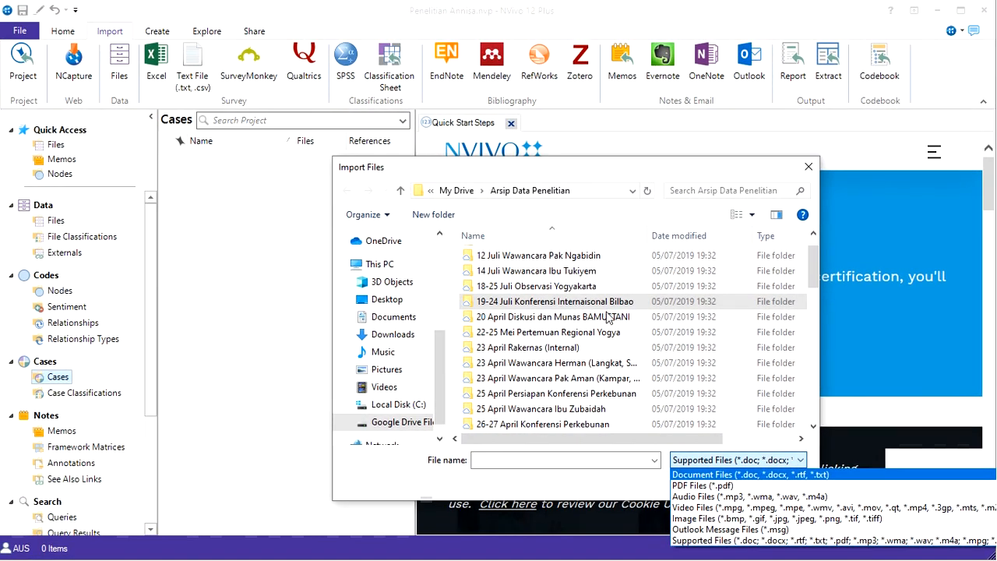
left_click(577, 323)
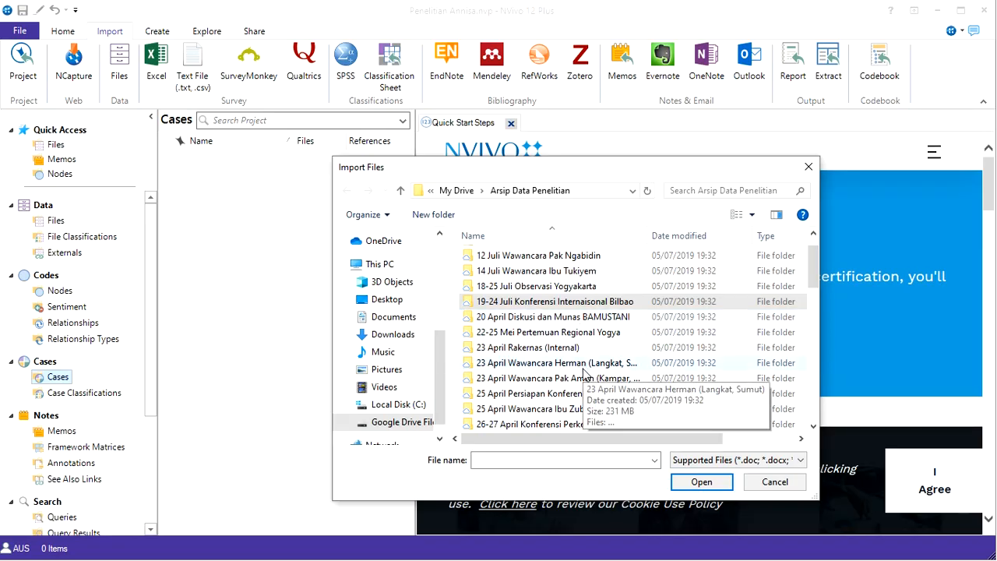
double_click(574, 317)
double_click(543, 265)
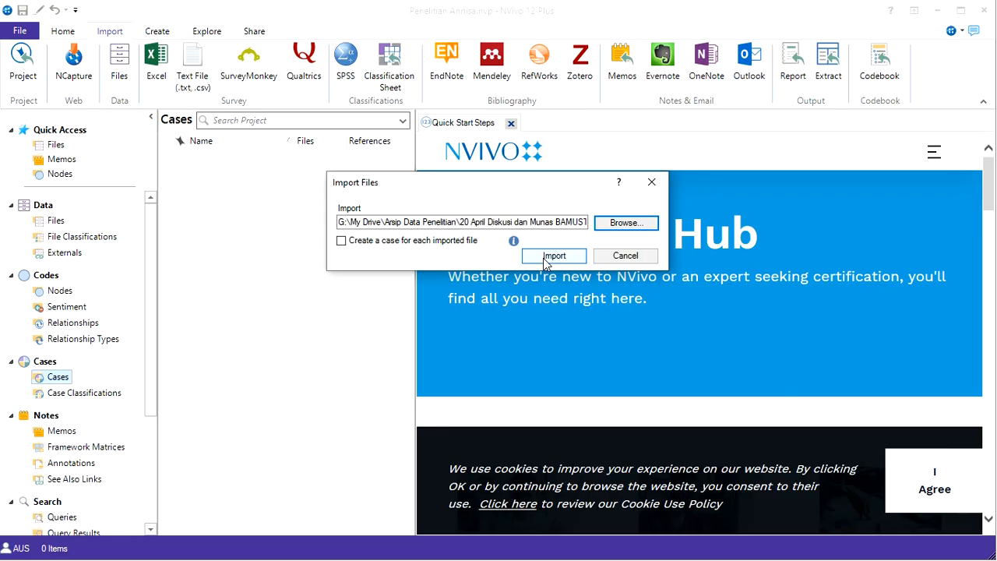
left_click(544, 260)
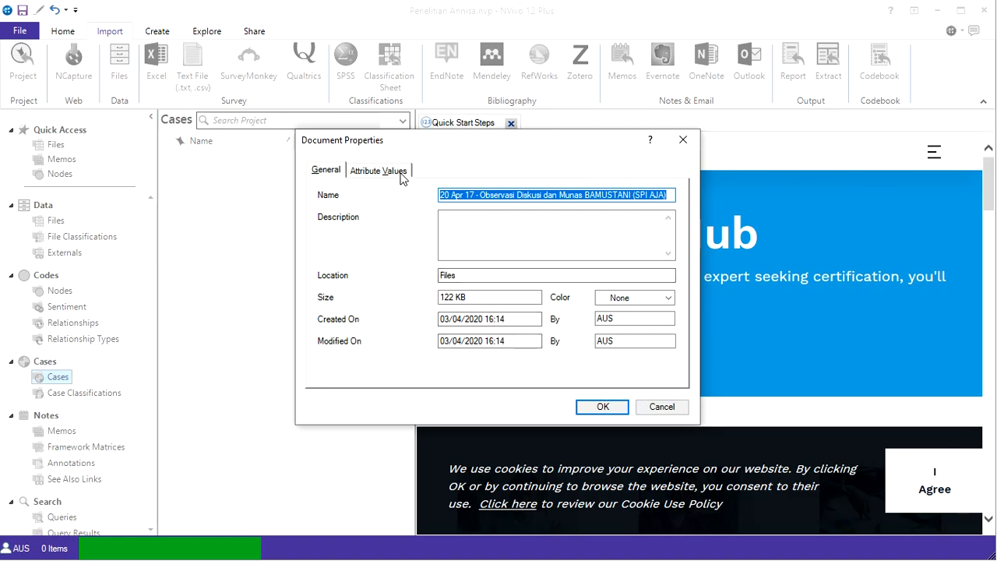
left_click(601, 408)
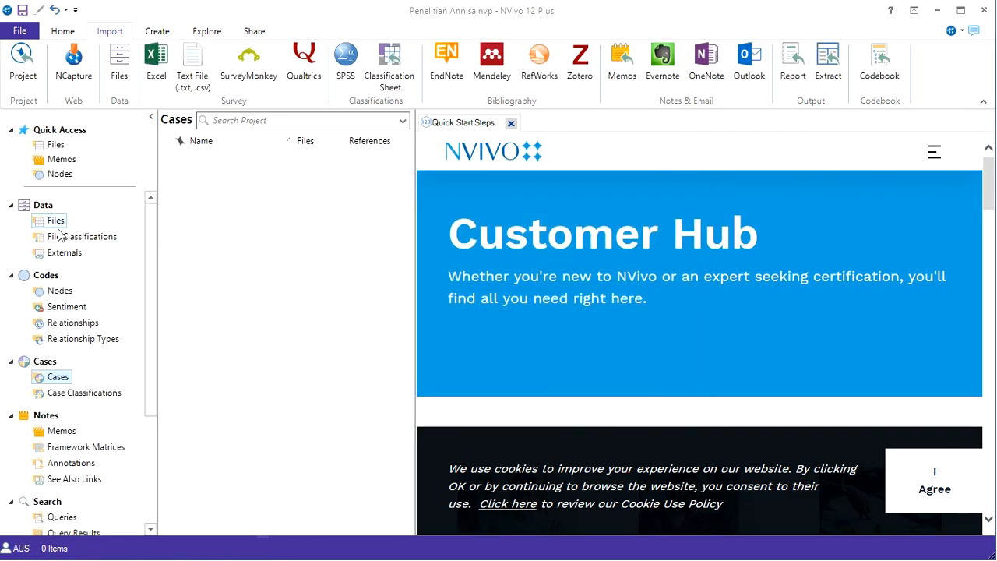
Show the project's data files, close Quick Start Steps, and import the audio file Jan 2, 10.45 PM.mp3.
left_click(54, 221)
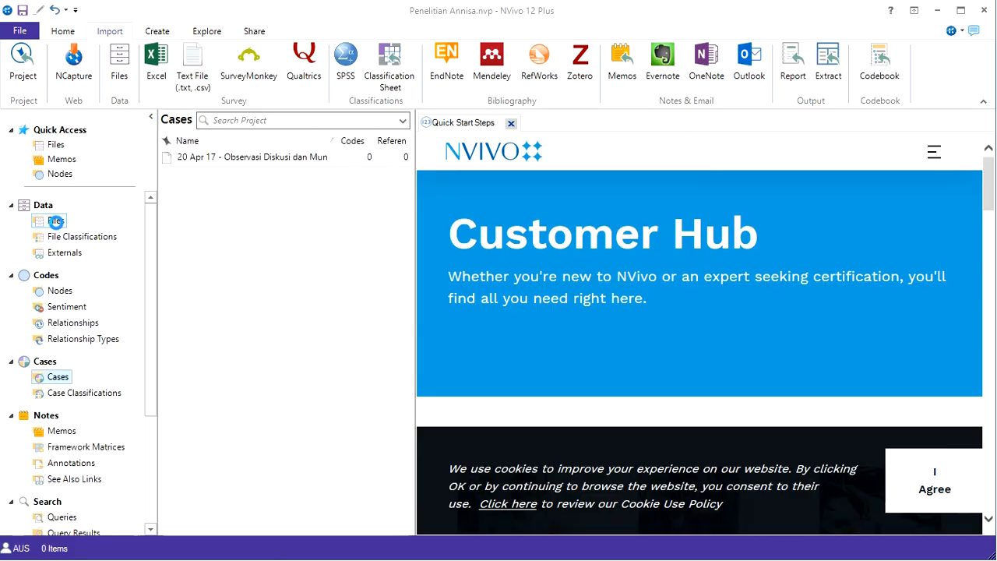
left_click(511, 122)
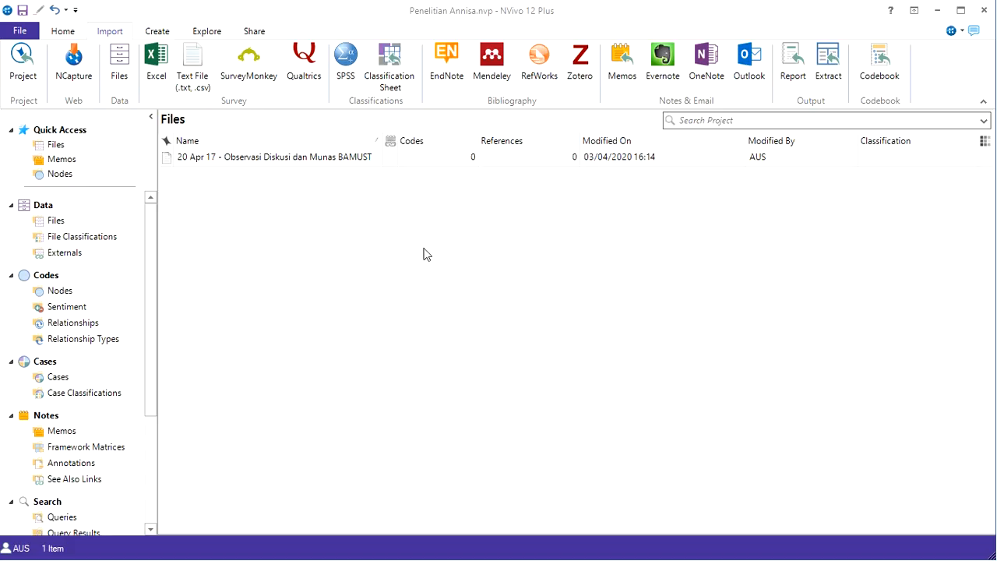
key("ctrl+shift+i")
double_click(534, 334)
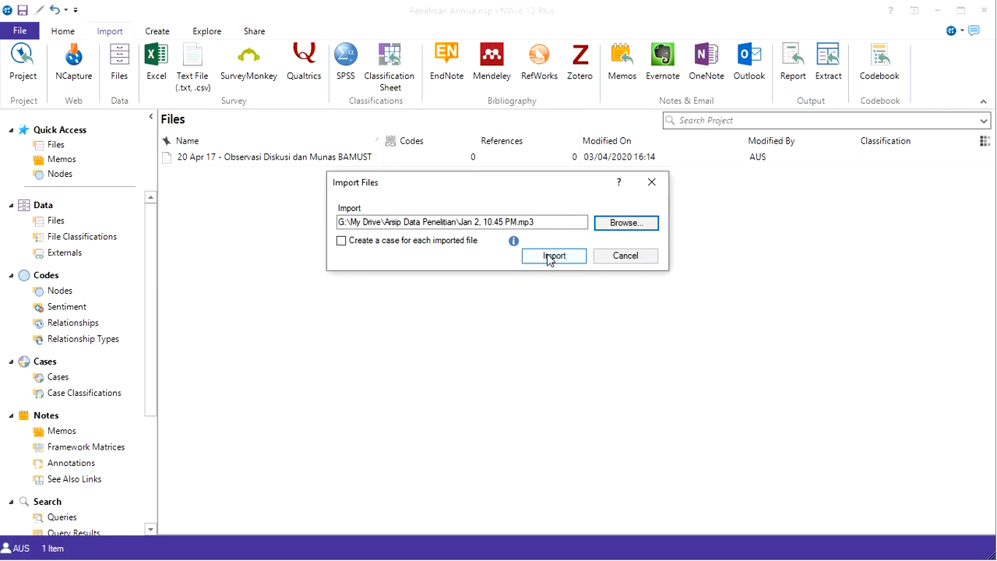
left_click(553, 256)
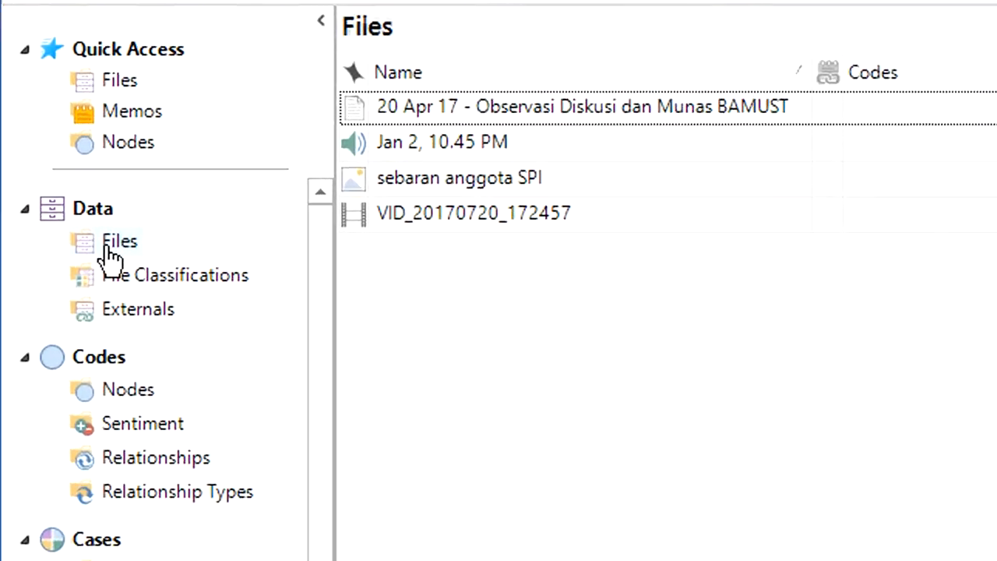
Create a folder named Hasil Observasi under the Files section of Data.
right_click(158, 267)
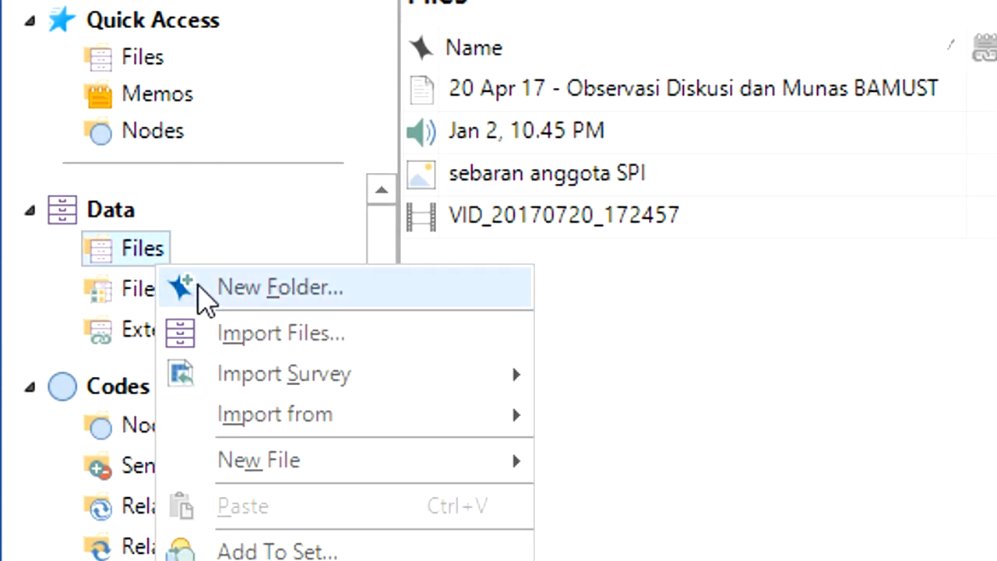
left_click(250, 295)
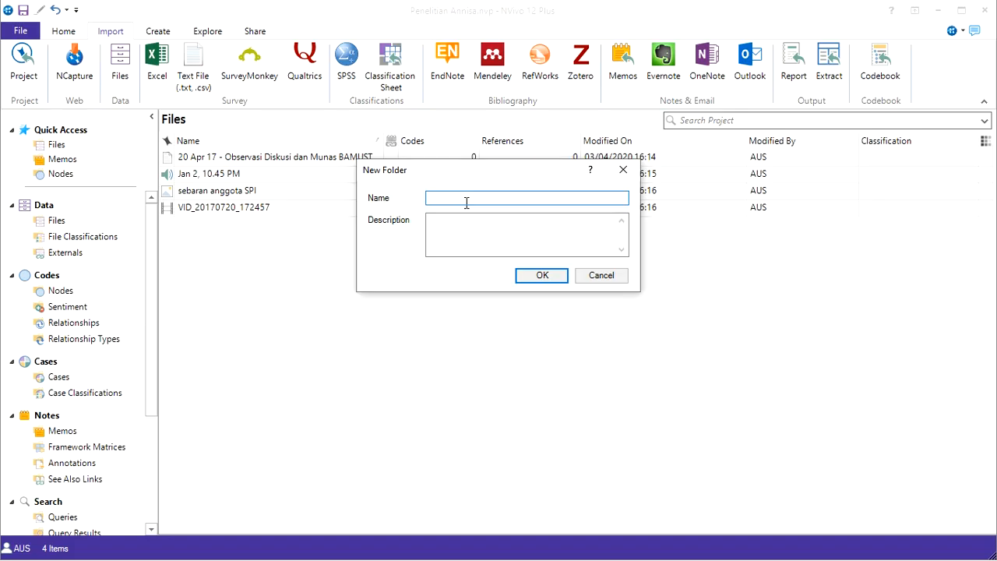
type("Hasil Observasi")
key("Return")
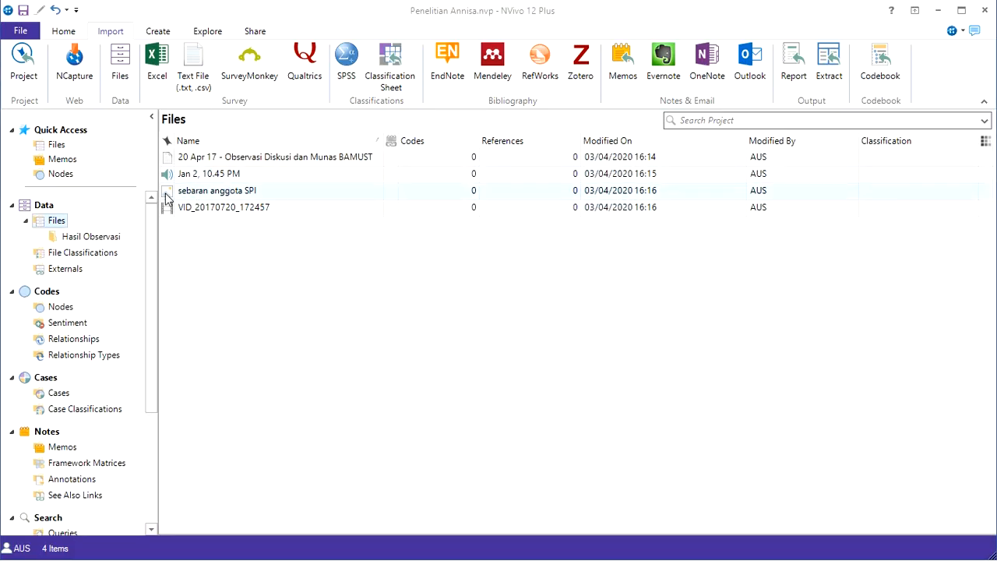
Add a folder named Rekaman under Files.
right_click(59, 224)
left_click(99, 238)
type("Rekaman")
key("Return")
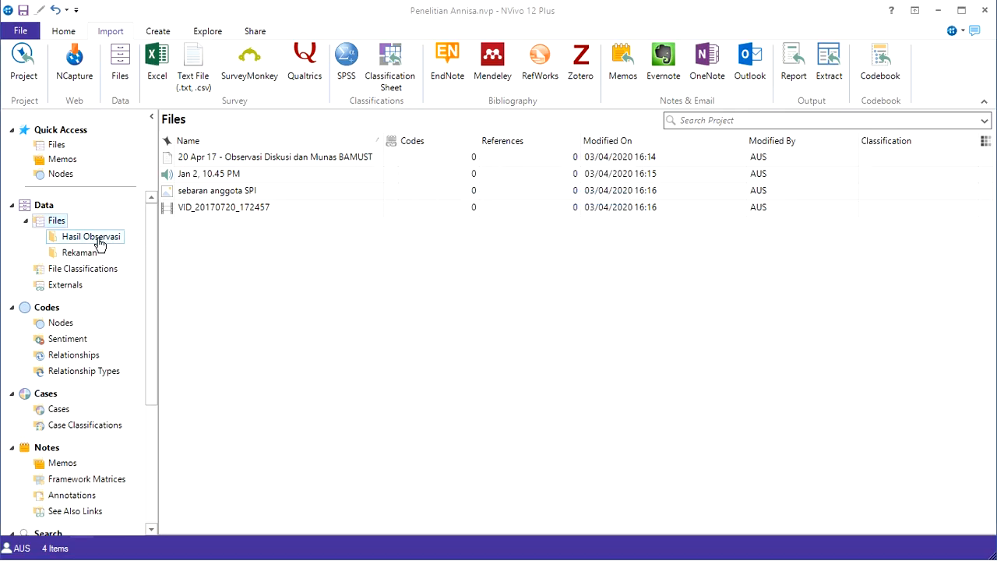
Add a folder named Video under Files.
right_click(57, 221)
left_click(93, 231)
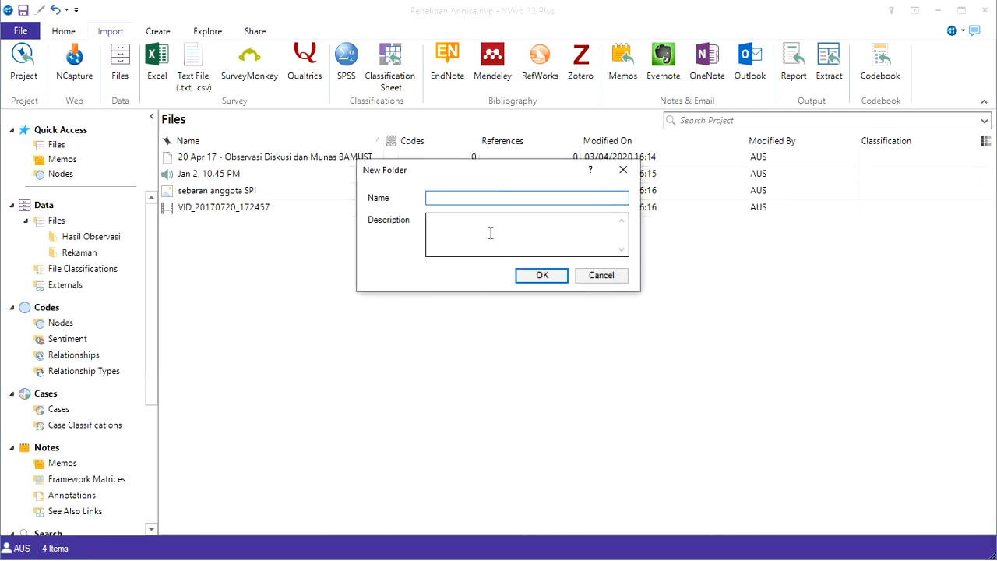
type("Video")
key("Return")
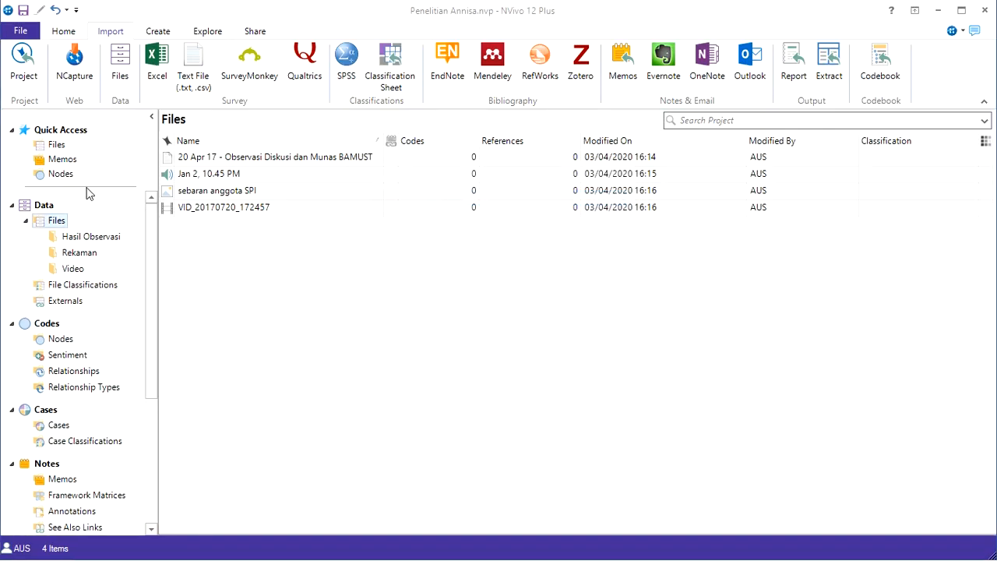
Add a folder named Foto under Files.
right_click(56, 223)
left_click(82, 237)
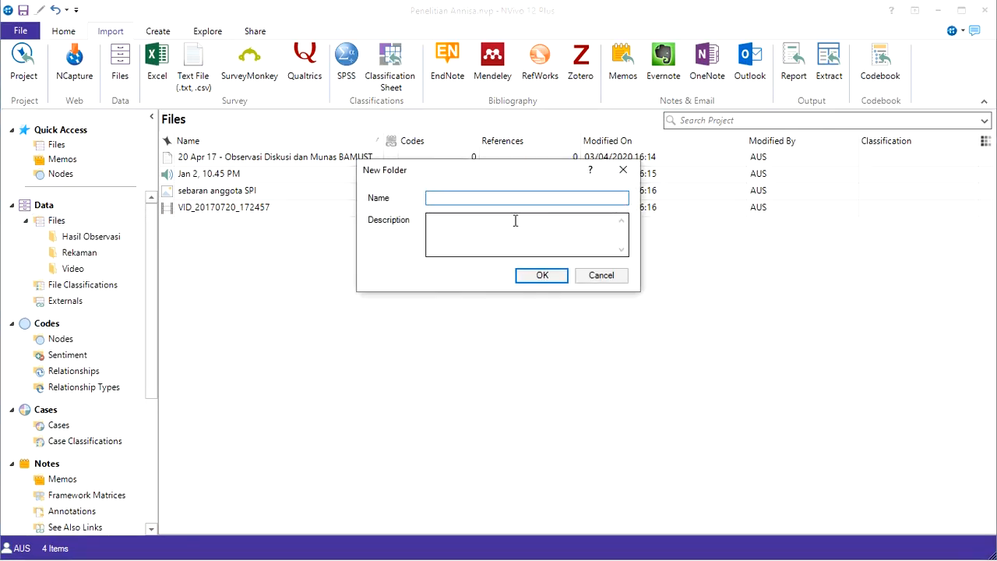
type("Foto")
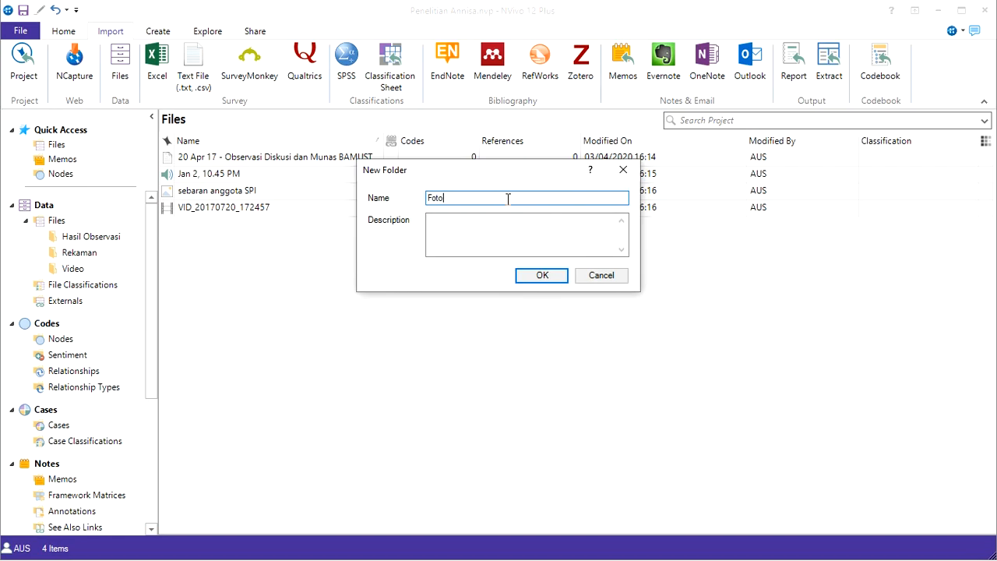
key("Return")
left_click(288, 328)
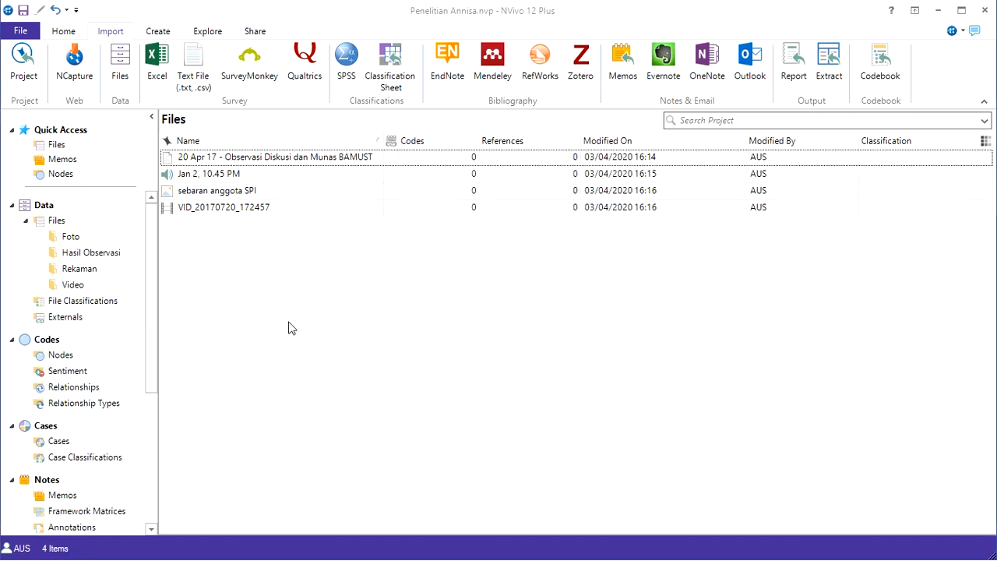
Move the 20 Apr 17 observation document into the Hasil Observasi folder and show that folder's contents.
left_click(304, 161)
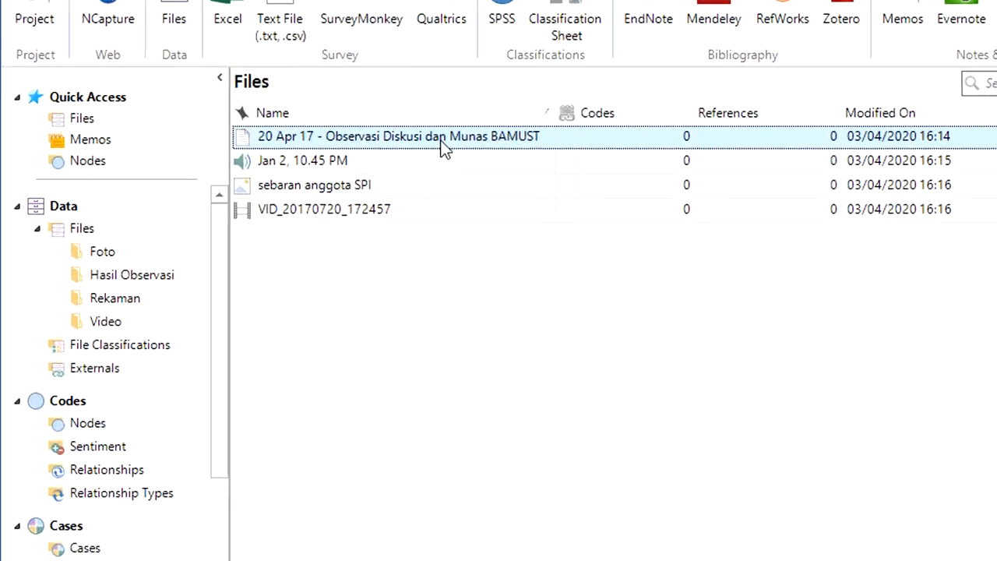
left_click_drag(540, 168, 204, 316)
left_click(198, 304)
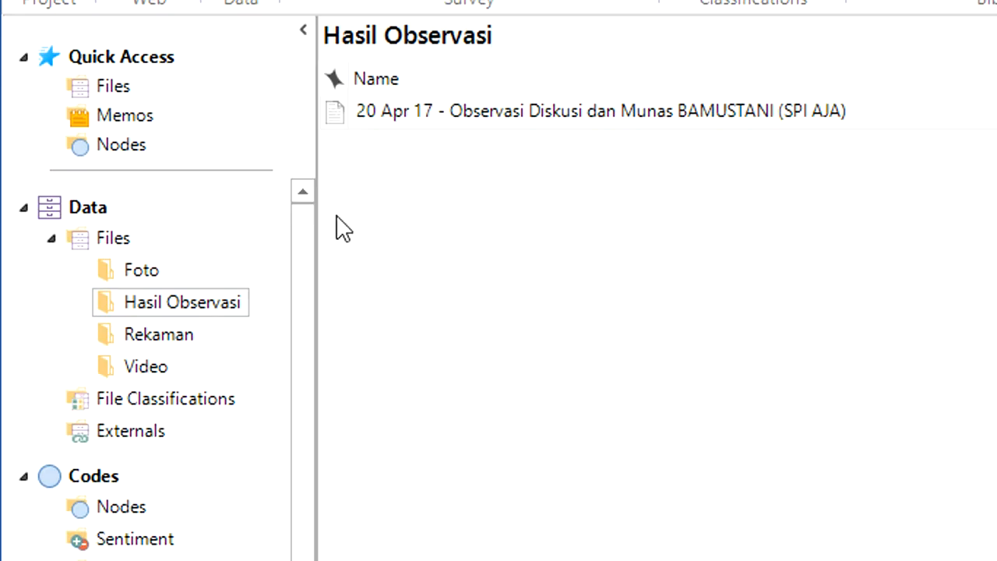
Check the main Files list, then open the 20 Apr 17 observation document from the Hasil Observasi folder.
left_click(114, 239)
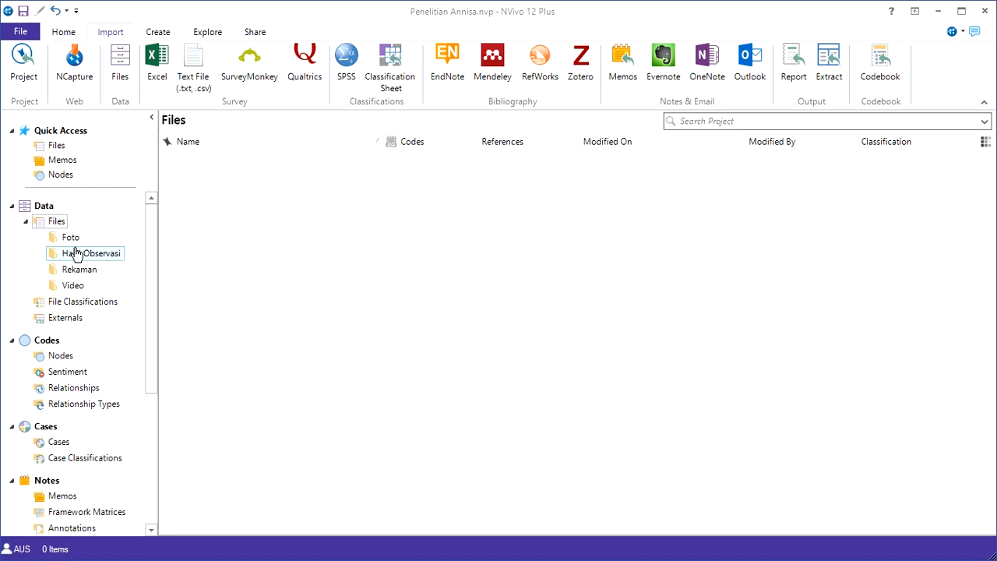
left_click(71, 258)
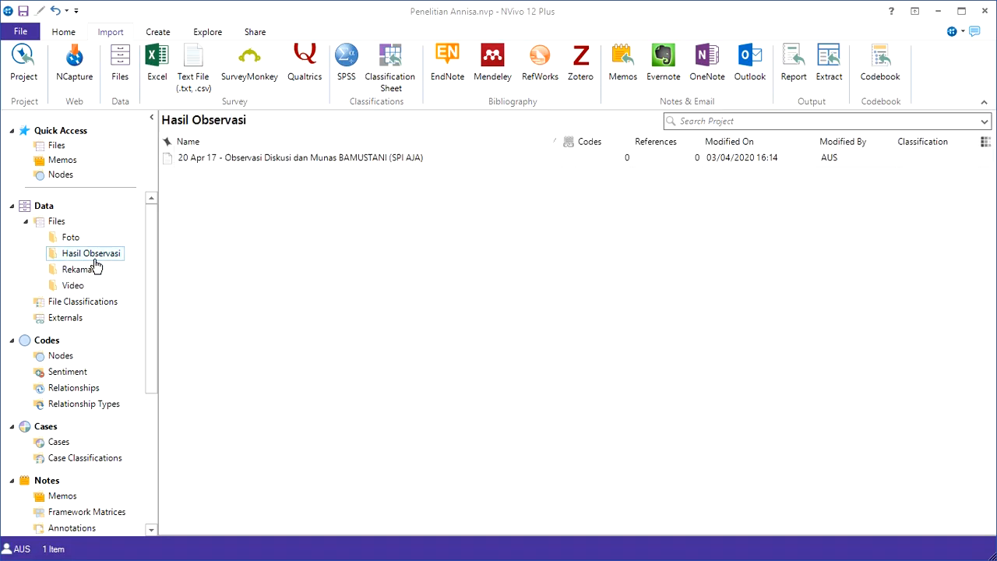
left_click(262, 162)
double_click(262, 162)
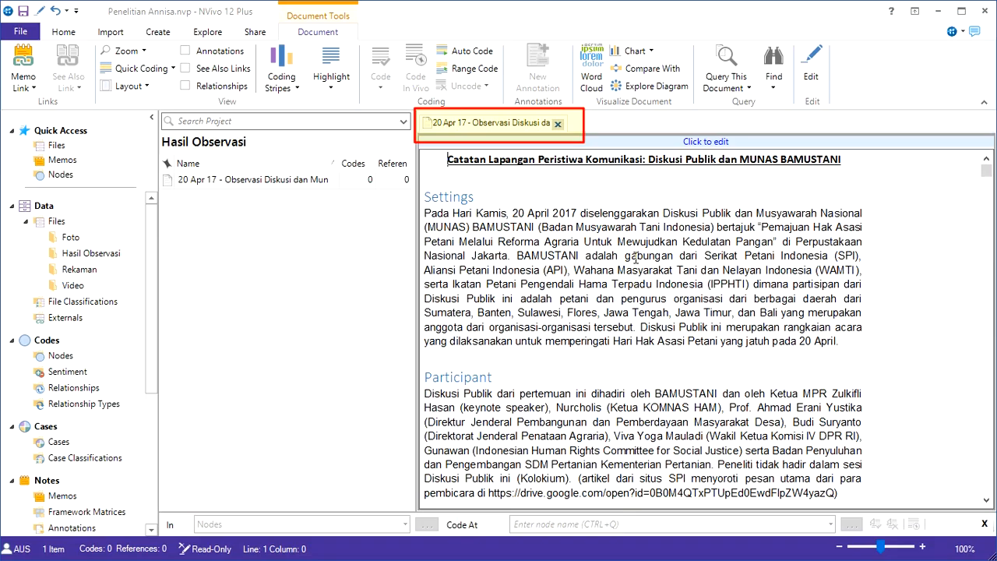
left_click(601, 285)
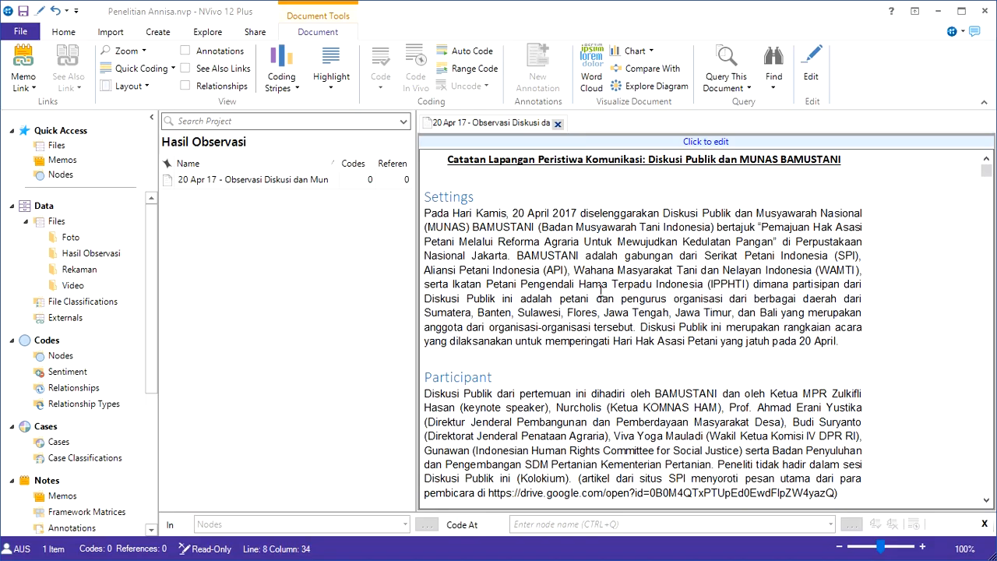
Make the observation document editable and add the word "Edit." at the end of the Settings paragraph.
scroll(601, 291, "down", 15)
scroll(601, 291, "down", 12)
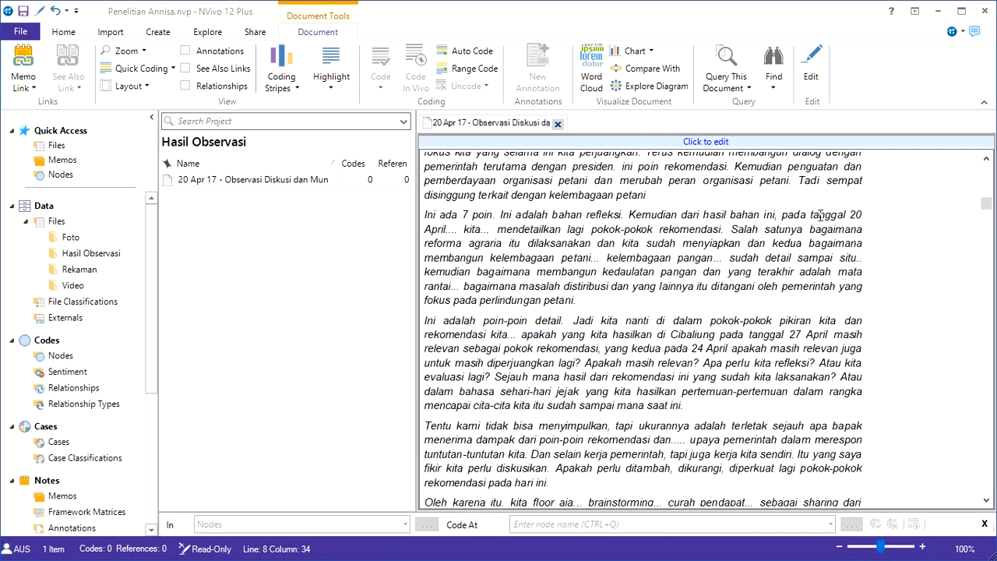
left_click_drag(987, 204, 986, 161)
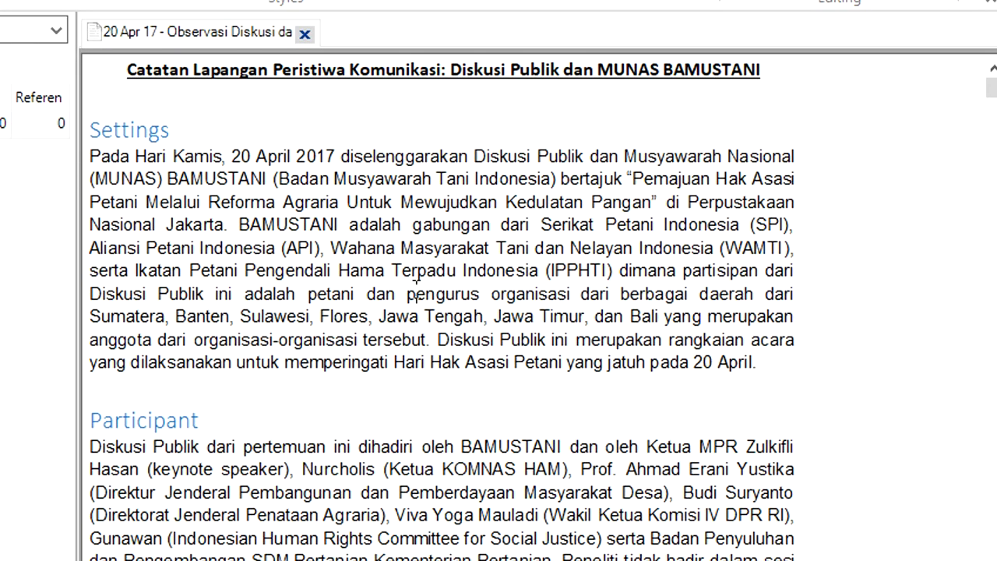
left_click(773, 370)
type("HParticipant")
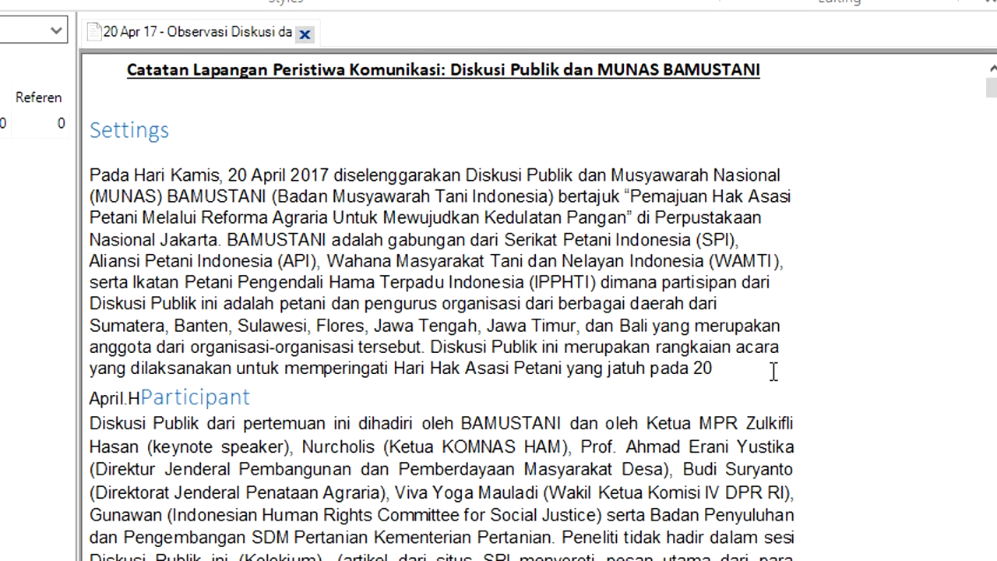
key("ctrl+z")
type("April. A")
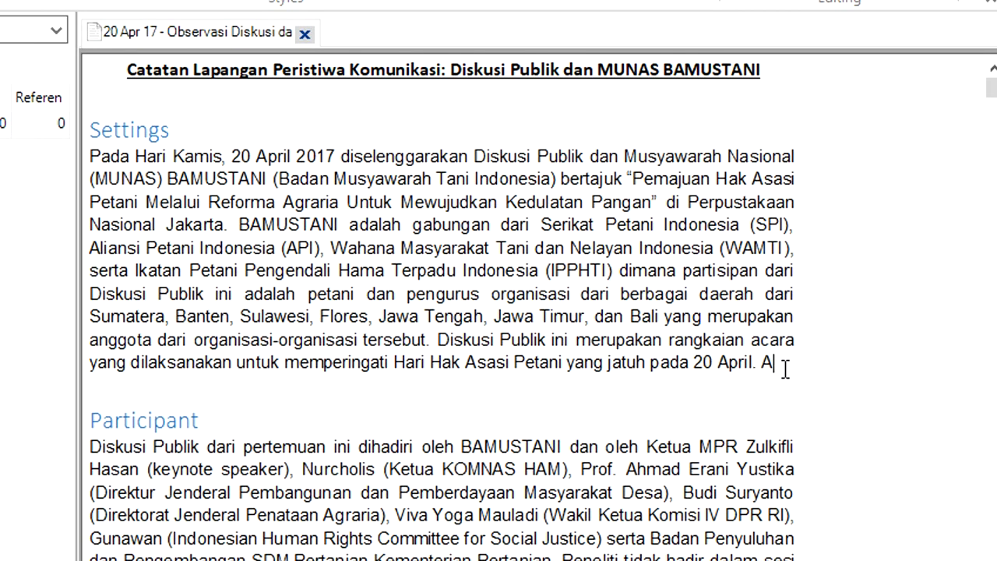
key("BackSpace")
type("Edit.")
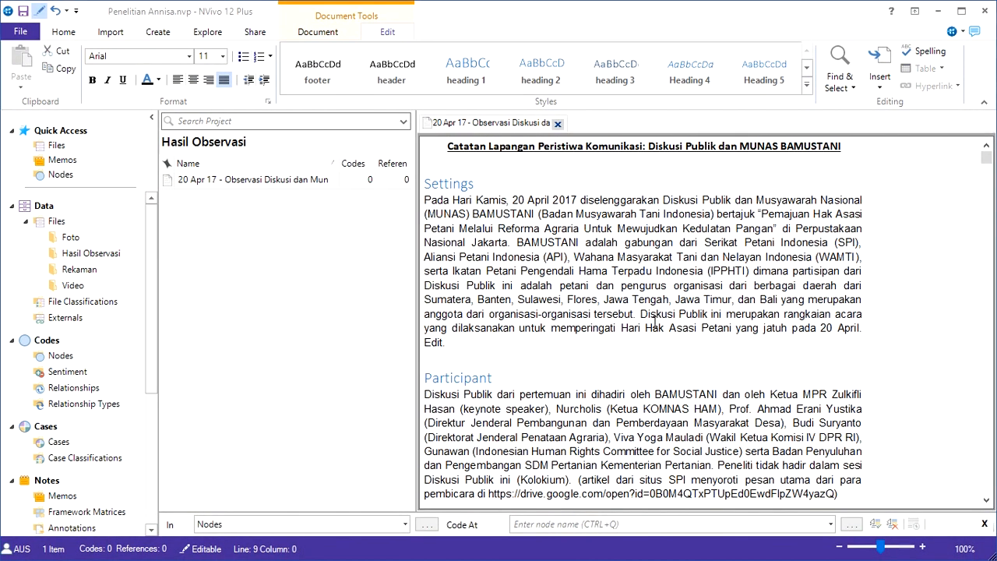
Save the project with the edited observation document.
left_click_drag(275, 396, 243, 382)
left_click(23, 11)
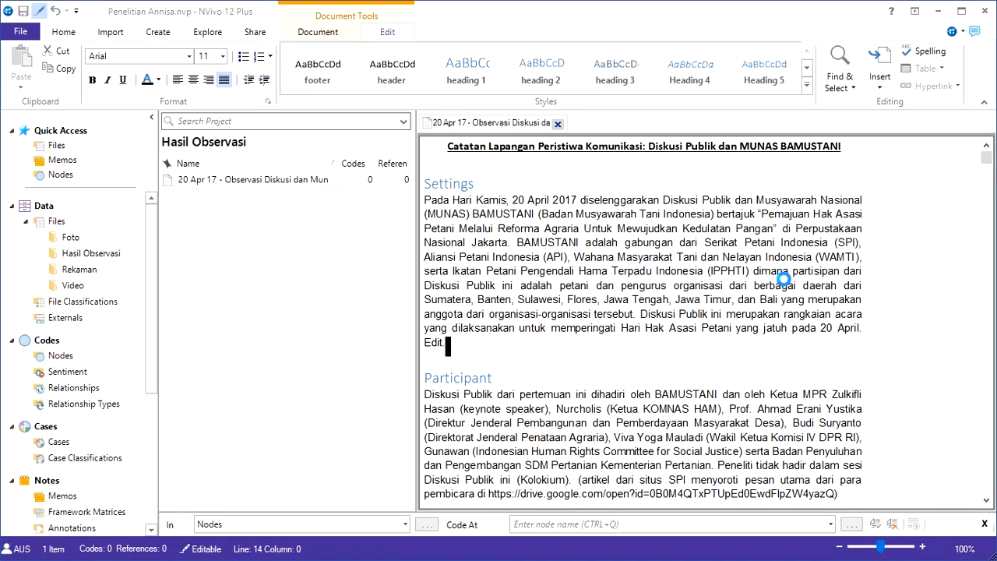
left_click(477, 339)
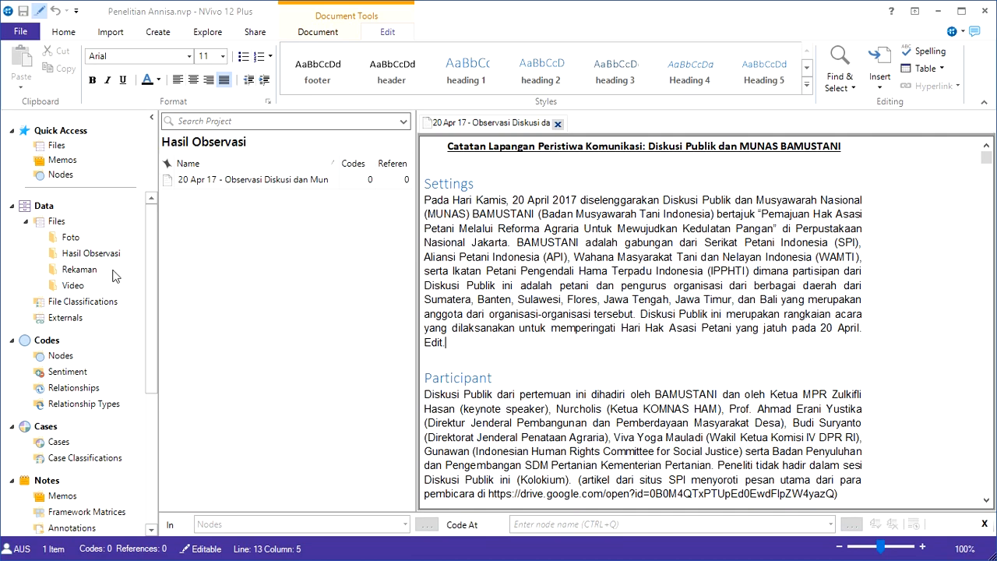
Open the Jan 2, 10.45 PM audio recording from the Rekaman folder and examine its playback controls.
left_click(84, 270)
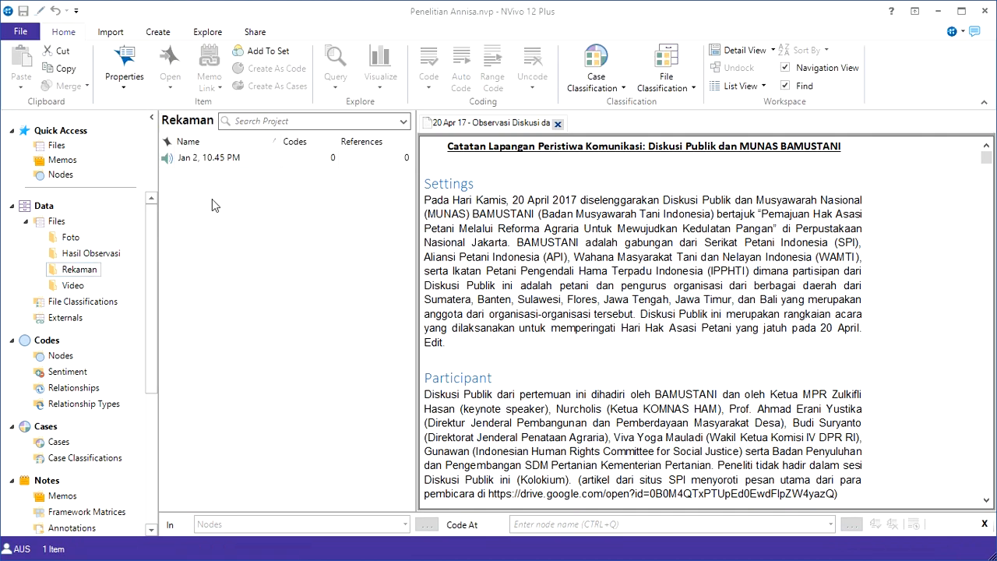
left_click(241, 163)
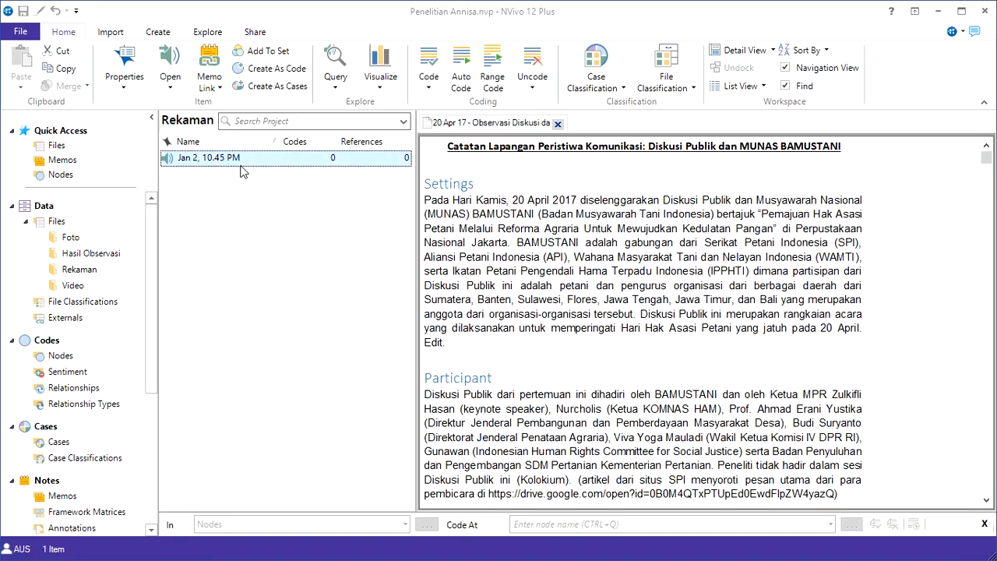
double_click(241, 167)
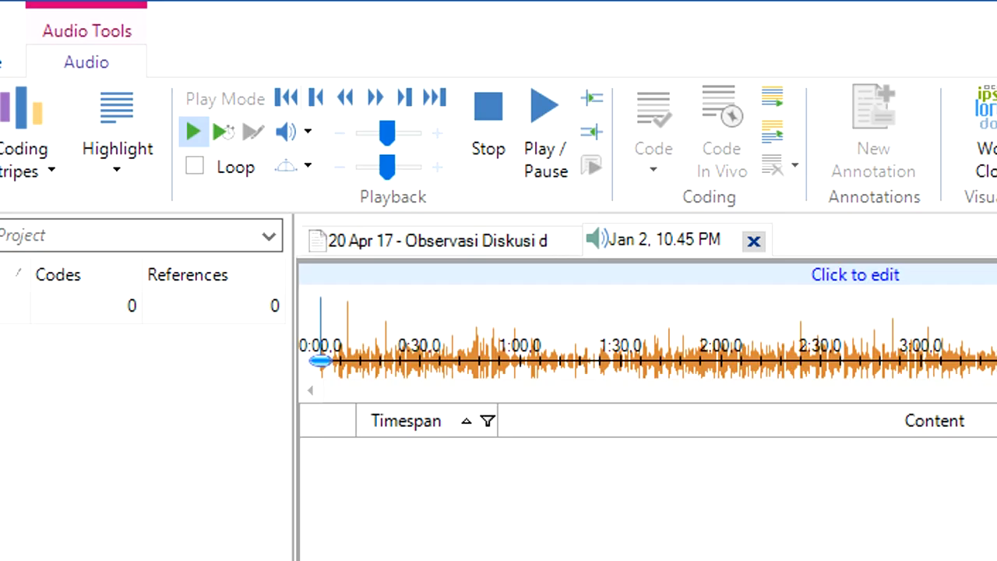
left_click(550, 170)
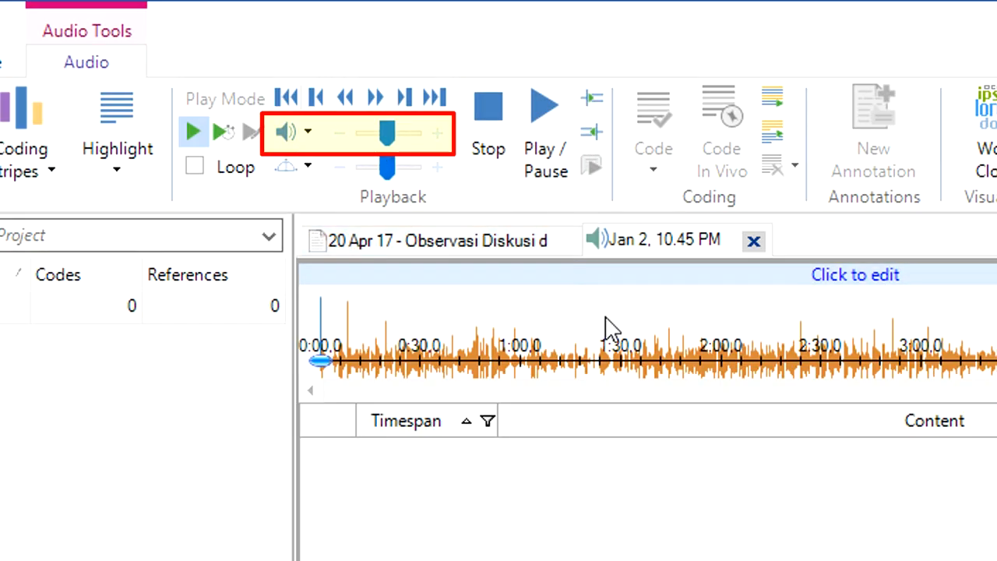
mouse_move(396, 183)
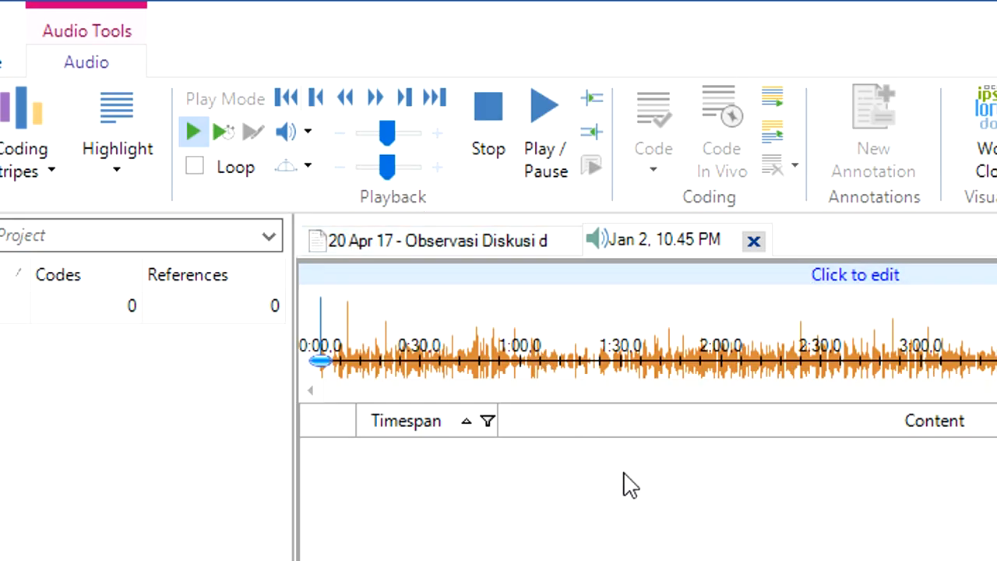
View the VID_20170720_172457 video from the Video folder, then open the item in the Foto folder.
left_click(72, 286)
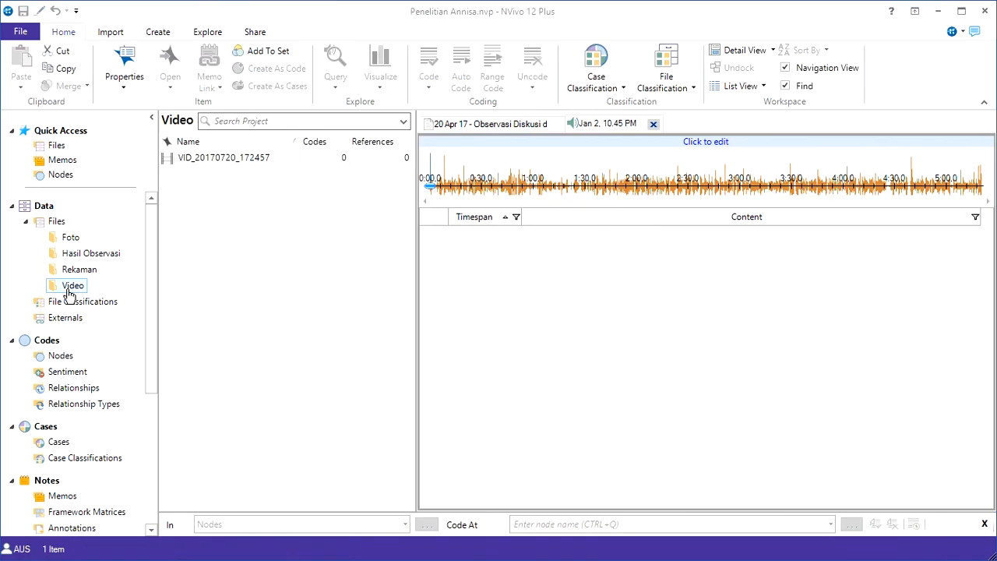
left_click(218, 158)
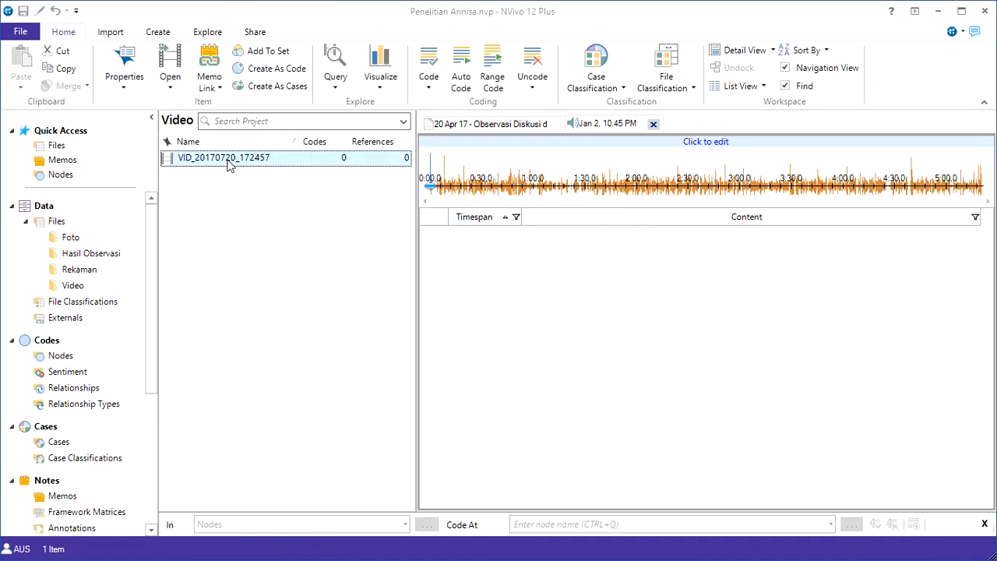
left_click(554, 183)
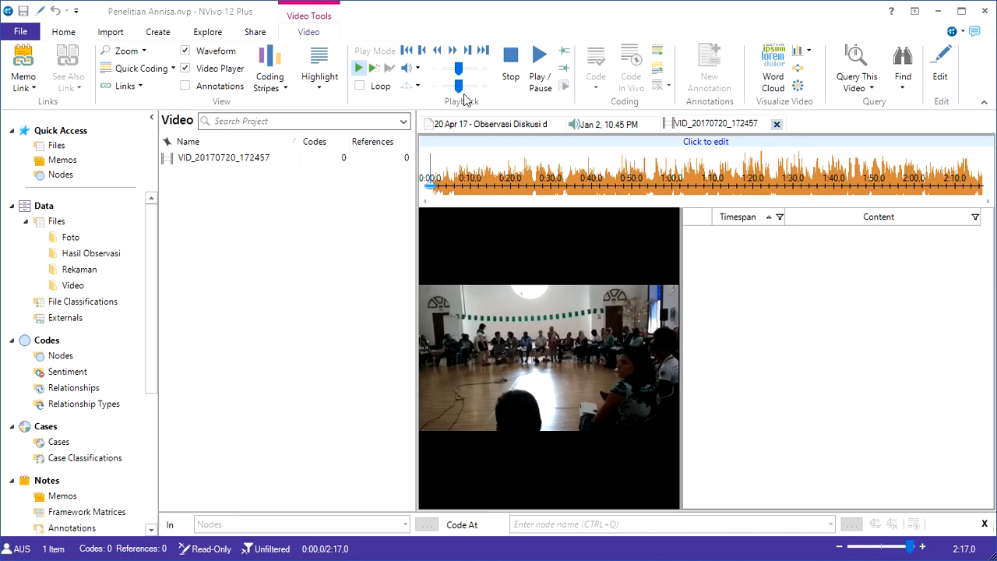
left_click(68, 237)
double_click(234, 158)
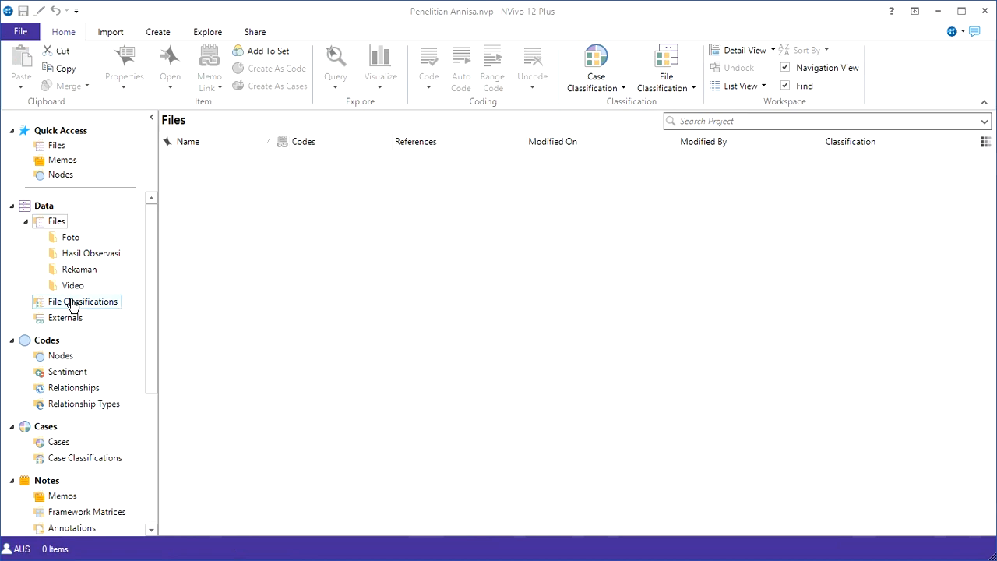
Show the Hasil Observasi folder's contents and narrow the Name column of its file list.
left_click(70, 241)
left_click(74, 253)
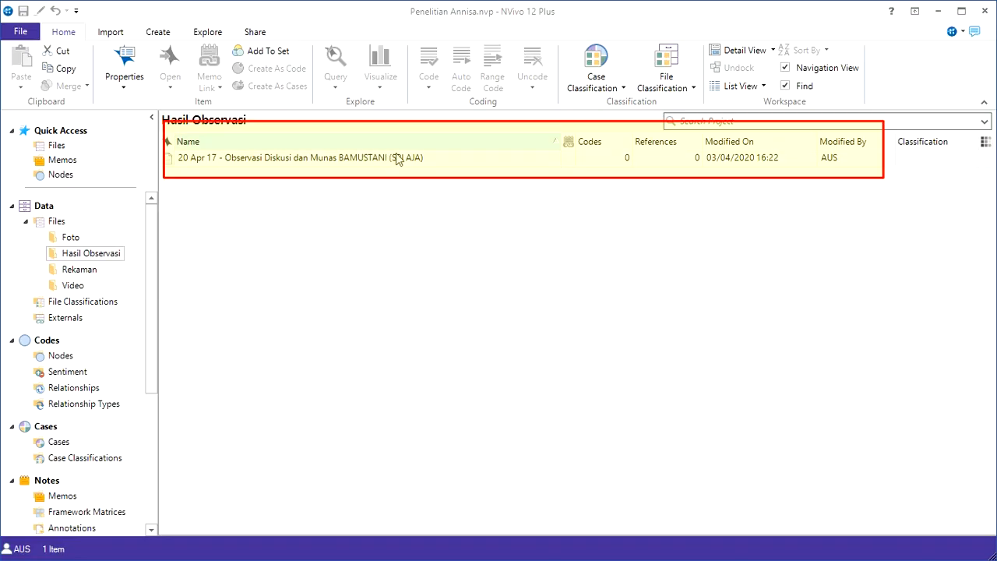
left_click_drag(561, 141, 434, 163)
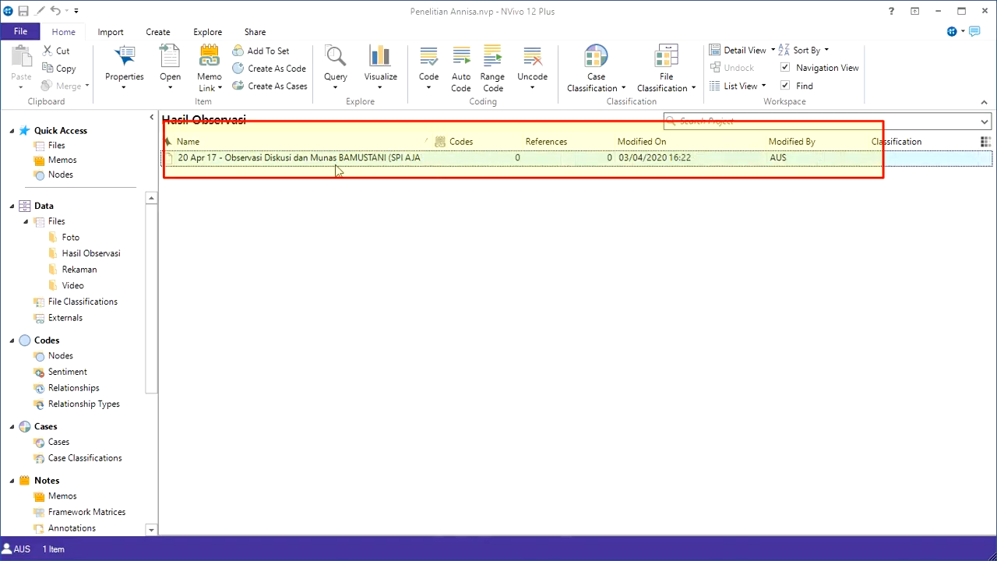